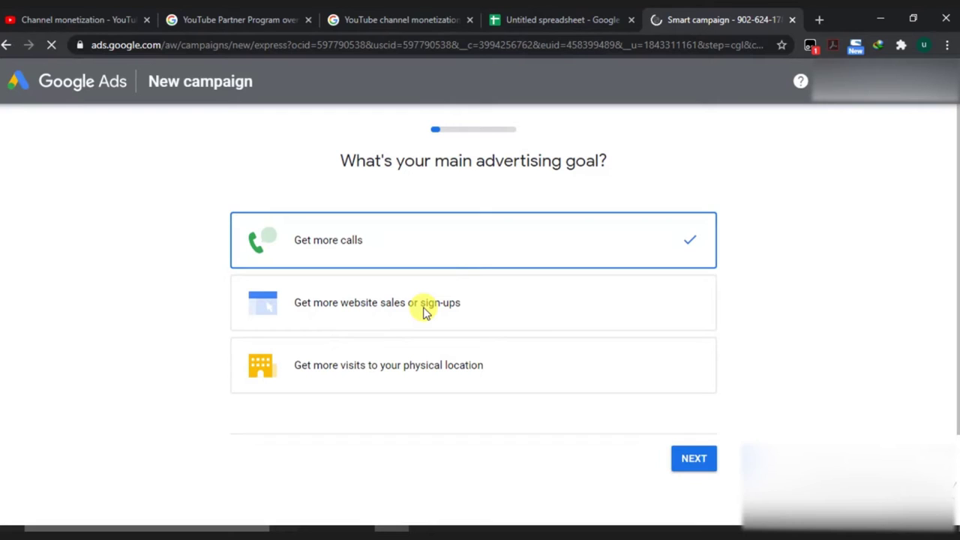
Step: Choose more website sales or sign-ups as the advertising goal and set the business name to evidhya
left_click(425, 312)
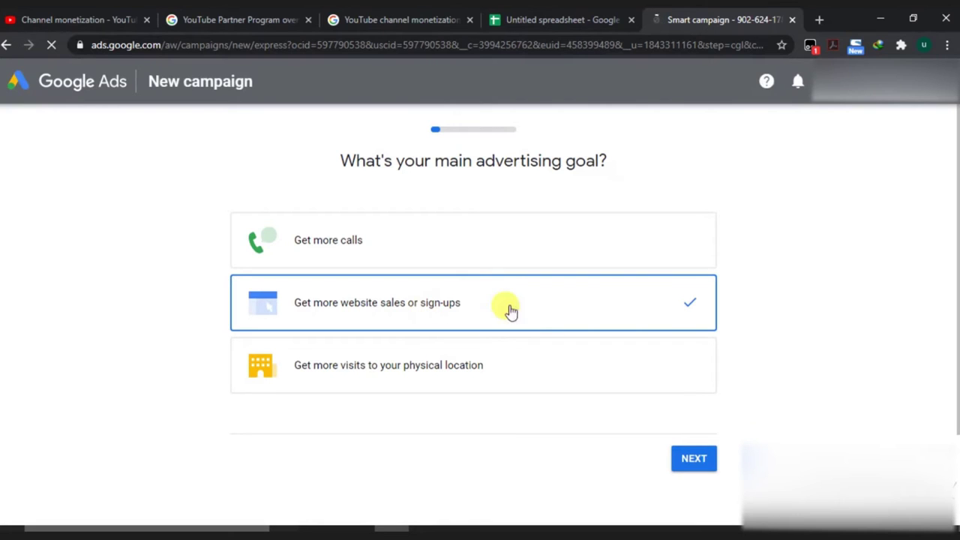
left_click(694, 460)
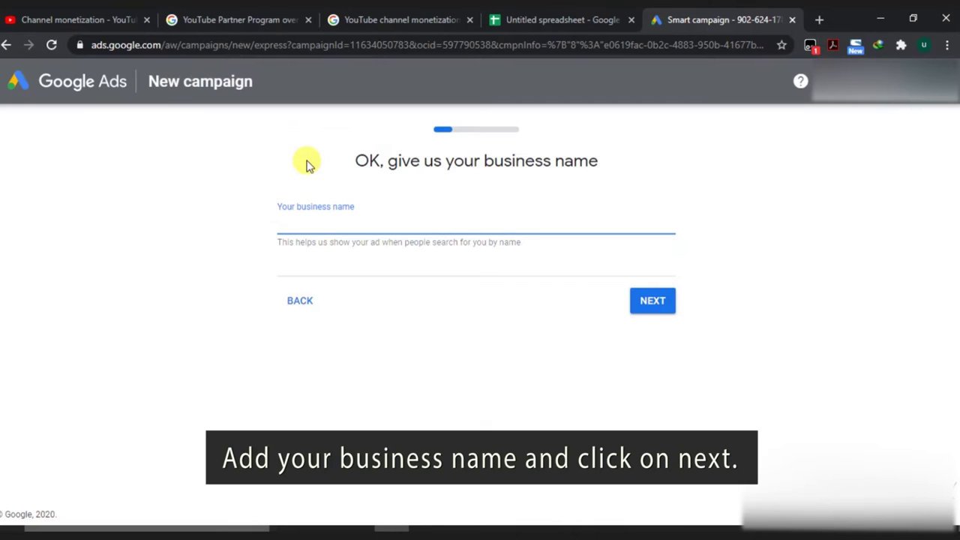
type("evidhya")
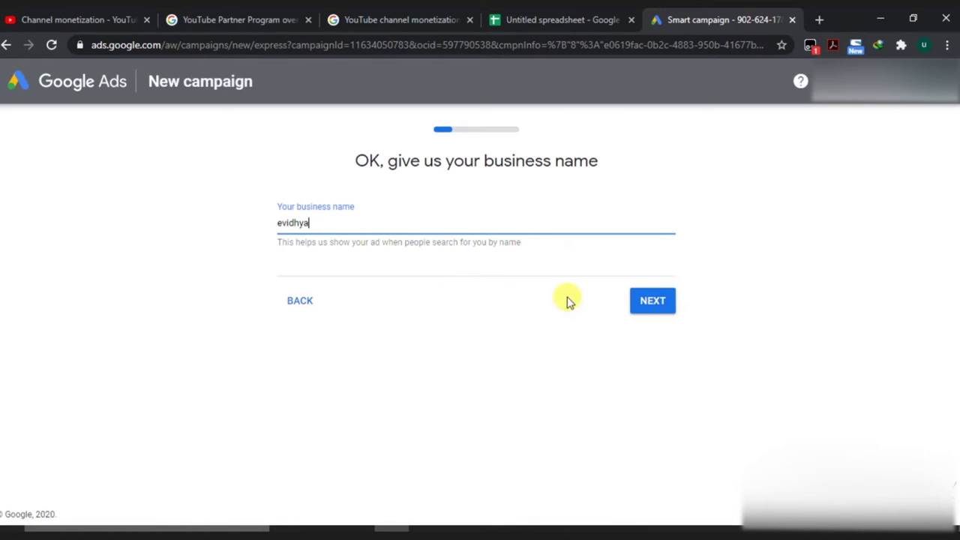
left_click(635, 301)
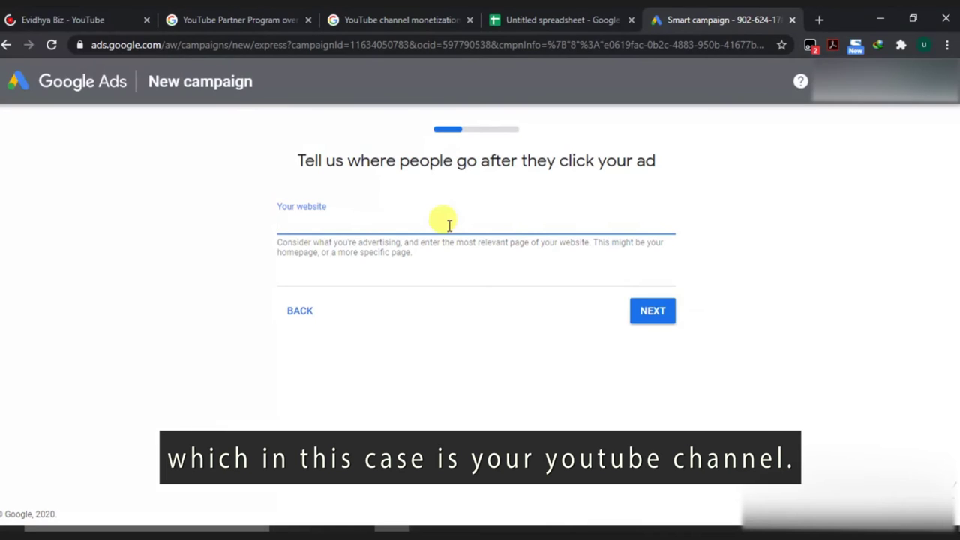
type("https://www.youtube.com/channel/UCyJYA6Sxg18Mi4c0fK90x0Q")
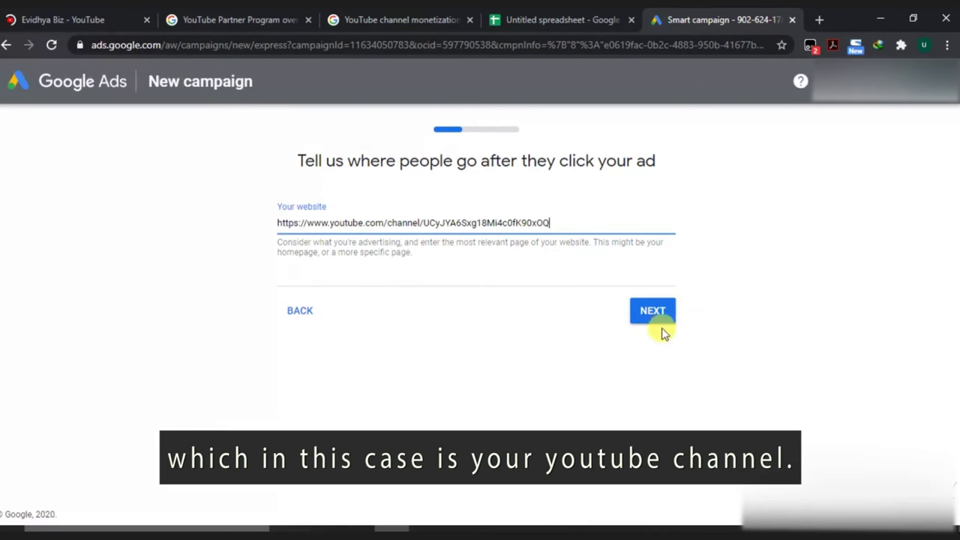
left_click(658, 317)
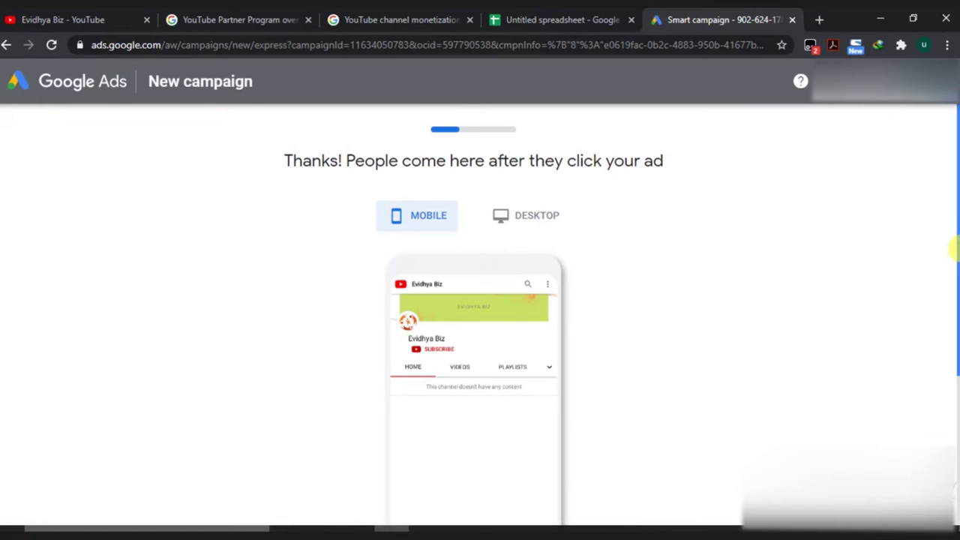
left_click_drag(954, 250, 952, 365)
left_click(653, 482)
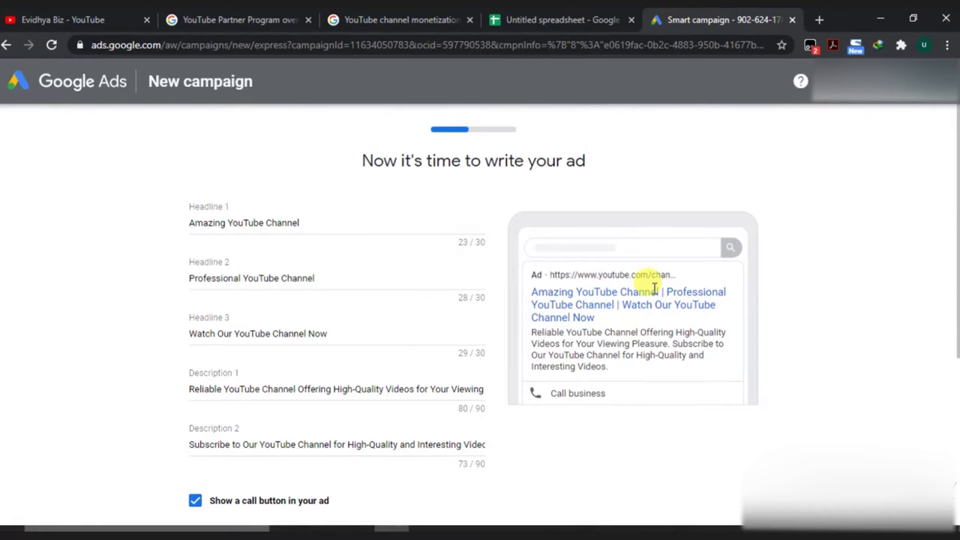
Step: Try the "Professional and Reliable YouTube Channel" and "Looking for Ways to Make Your YouTube Channel More interesting?" suggestions for Description 1
scroll(952, 314, "down", 1)
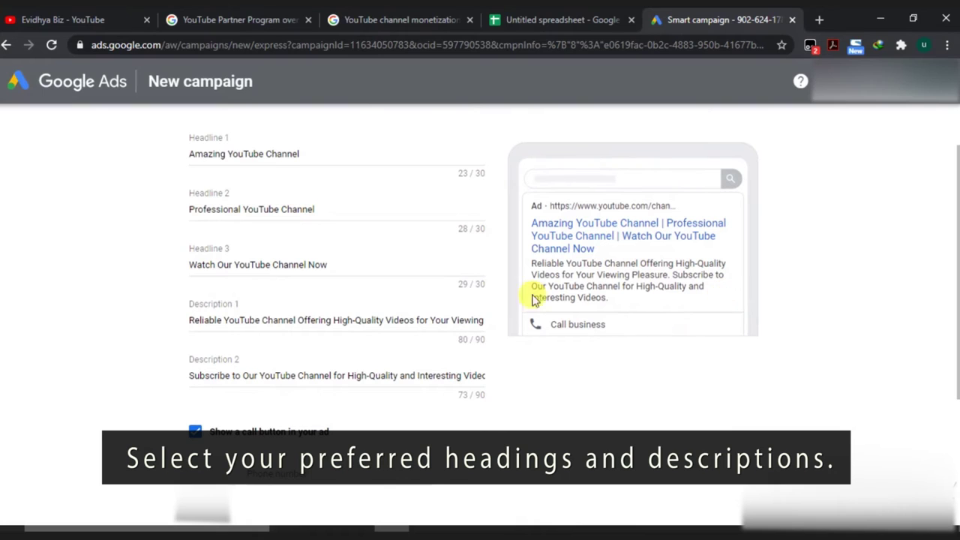
left_click(301, 320)
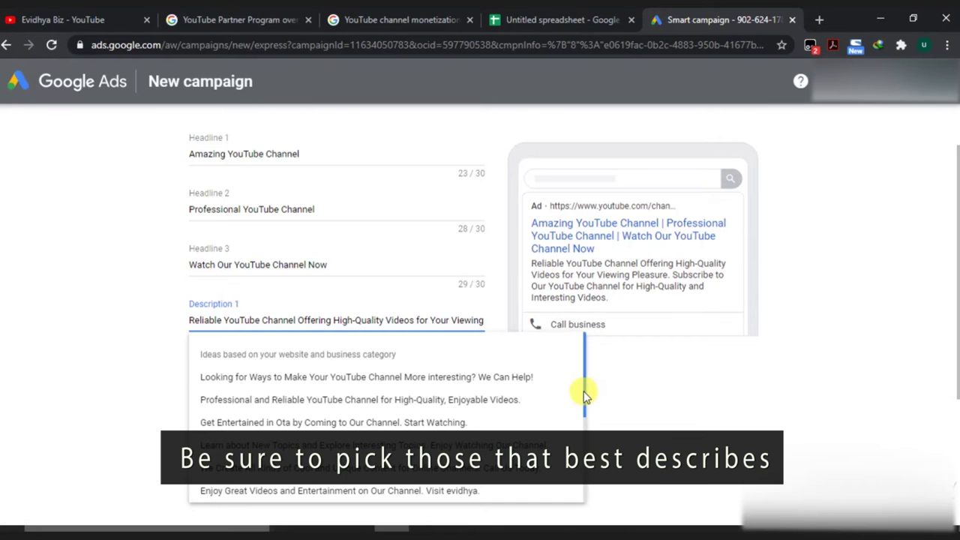
mouse_move(583, 396)
left_mouse_down()
mouse_move(585, 493)
mouse_move(590, 384)
left_mouse_up()
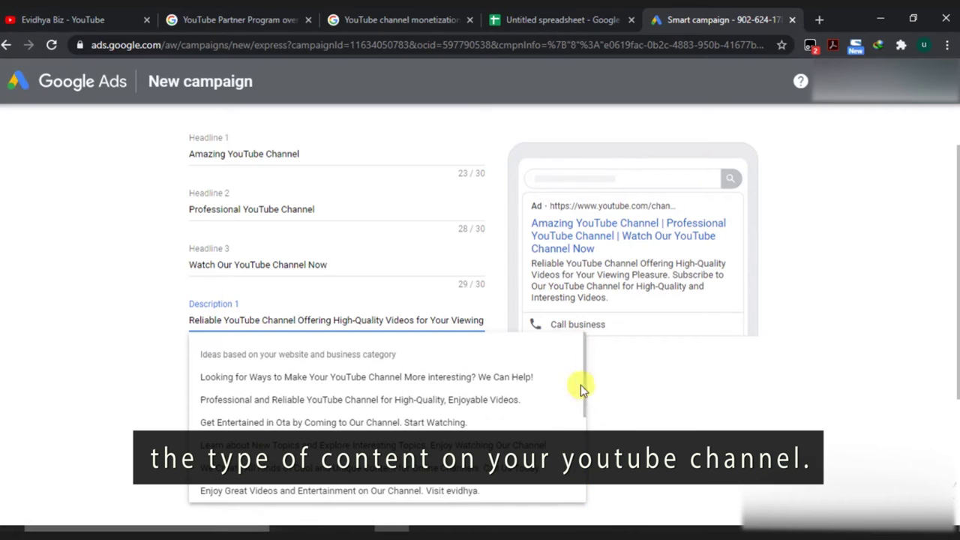
left_click(379, 409)
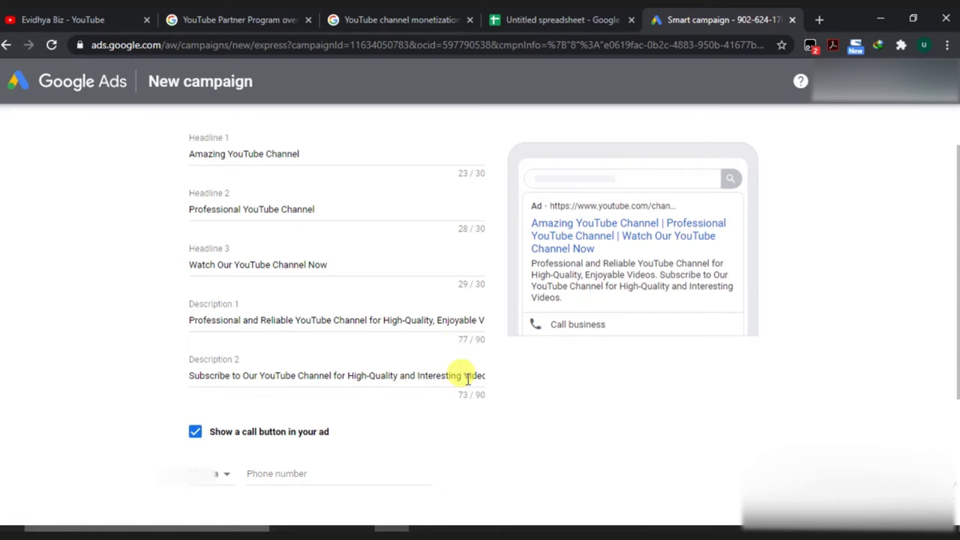
left_click(477, 321)
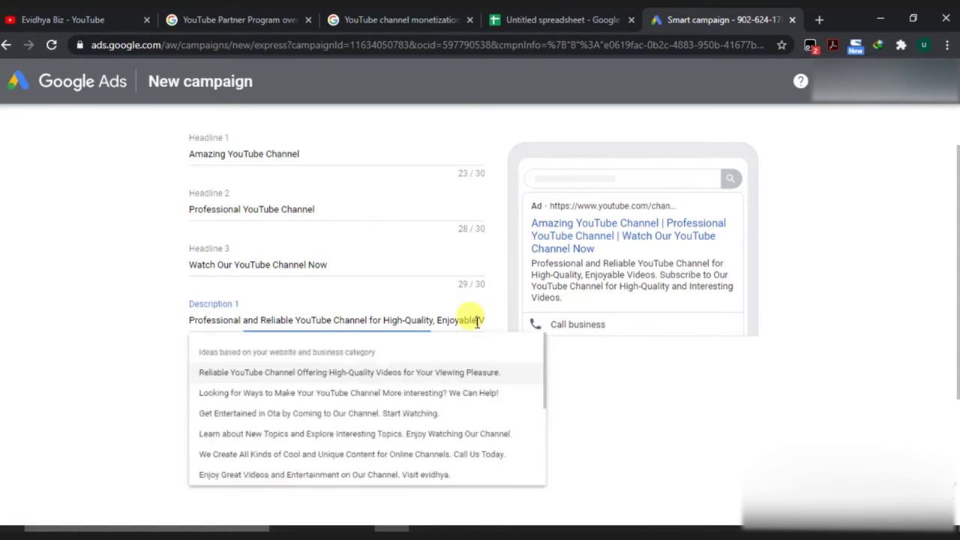
left_click(441, 403)
Step: Set Description 1 to "Learn about New Topics and Explore Interesting Topics. Enjoy Watching Our Channel." and Headline 1 to "Have Fun and Learn with Us"
left_click(452, 316)
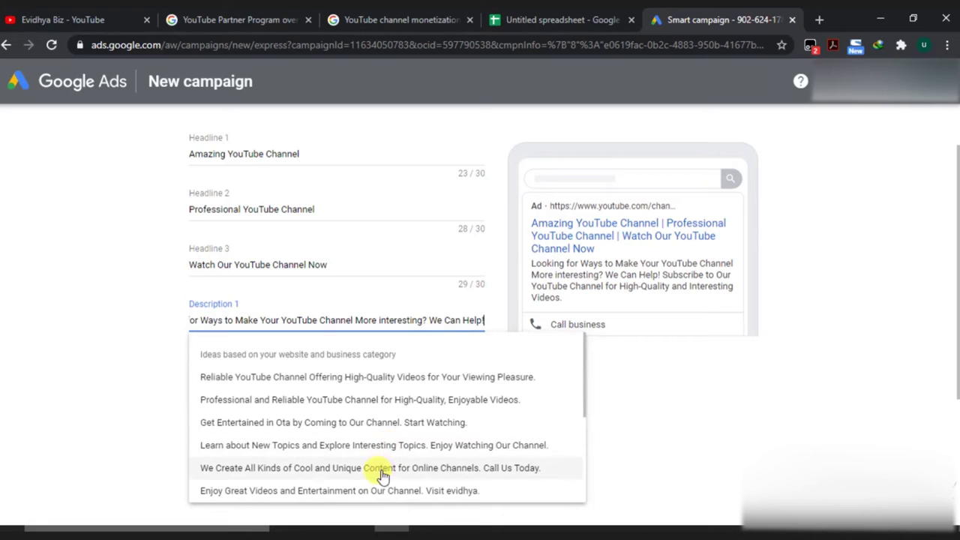
left_click(411, 447)
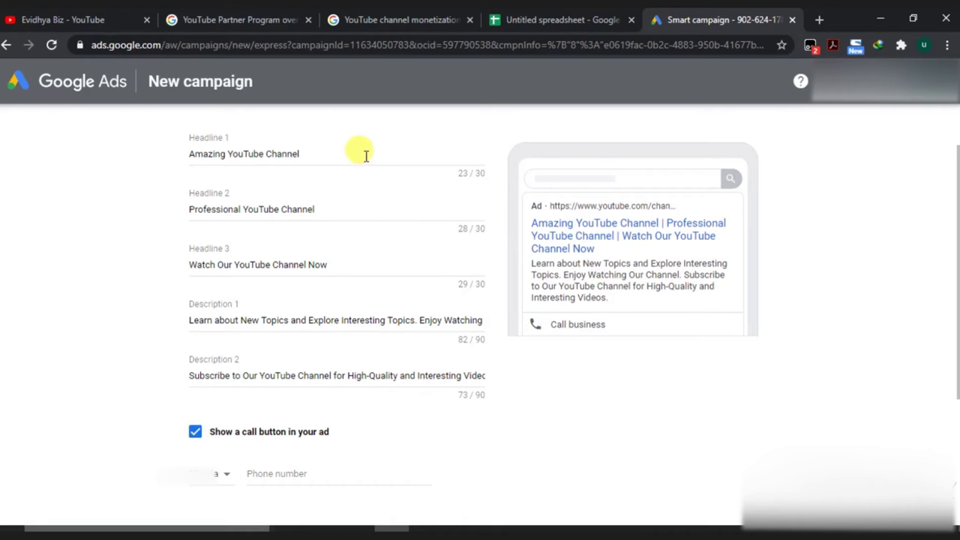
left_click(339, 260)
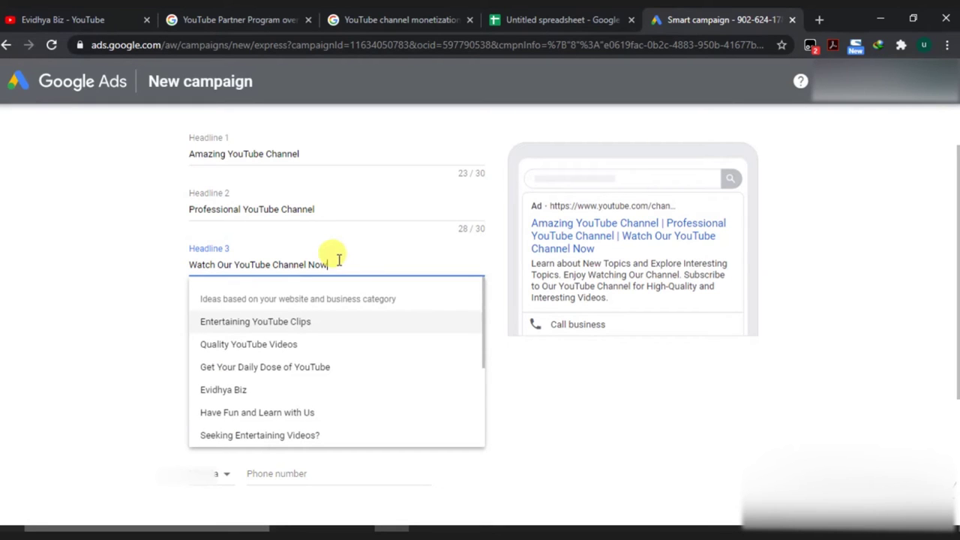
left_click(294, 153)
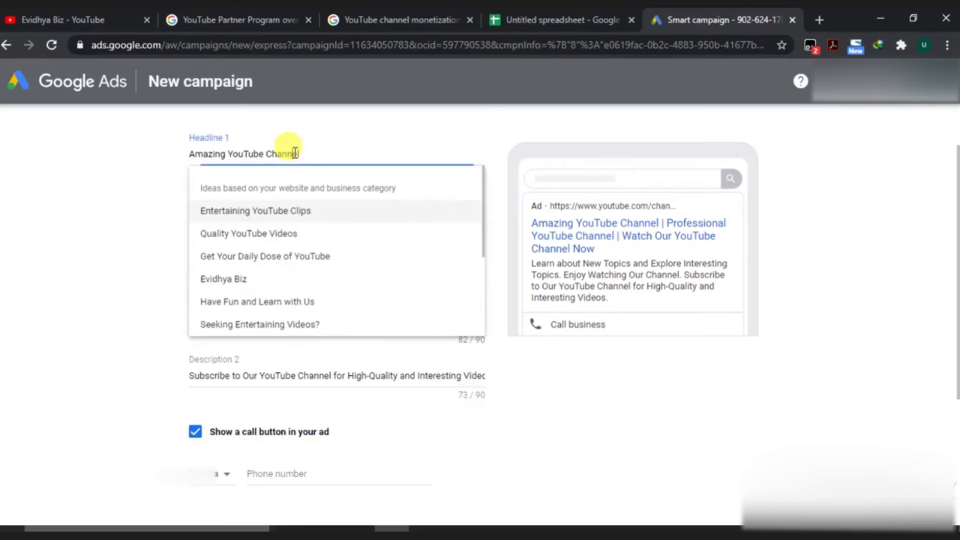
left_click(292, 303)
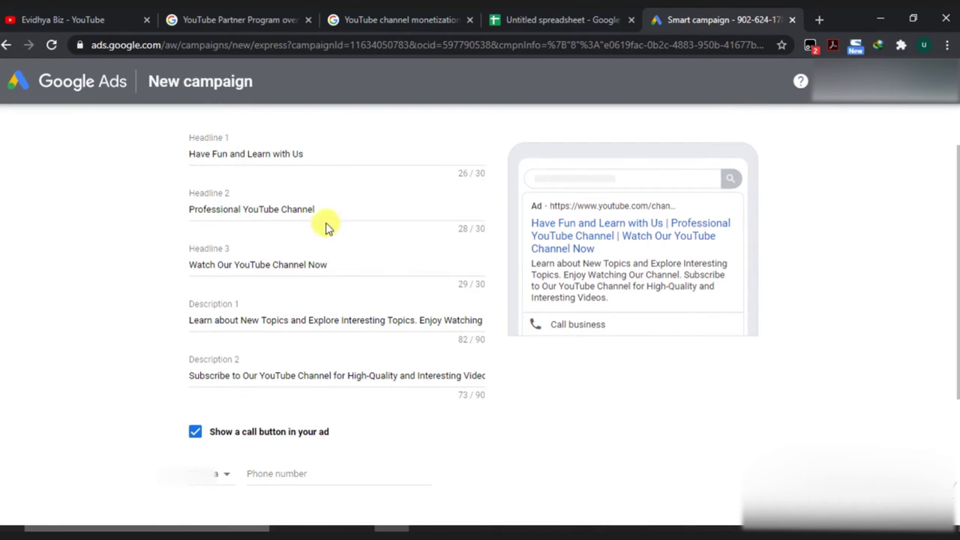
Step: Enter the business phone number for the ad's call button and proceed to the keyword themes
scroll(871, 296, "down", 3)
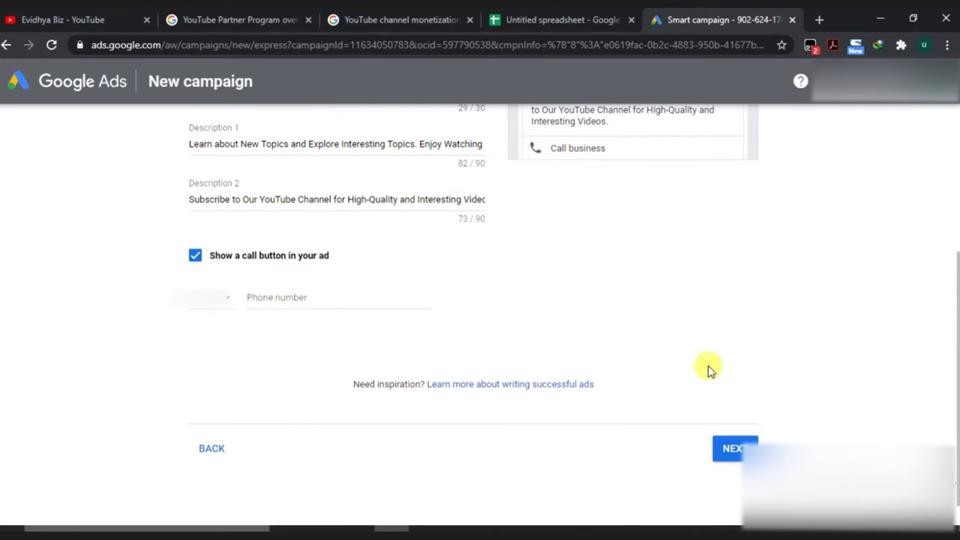
left_click(723, 450)
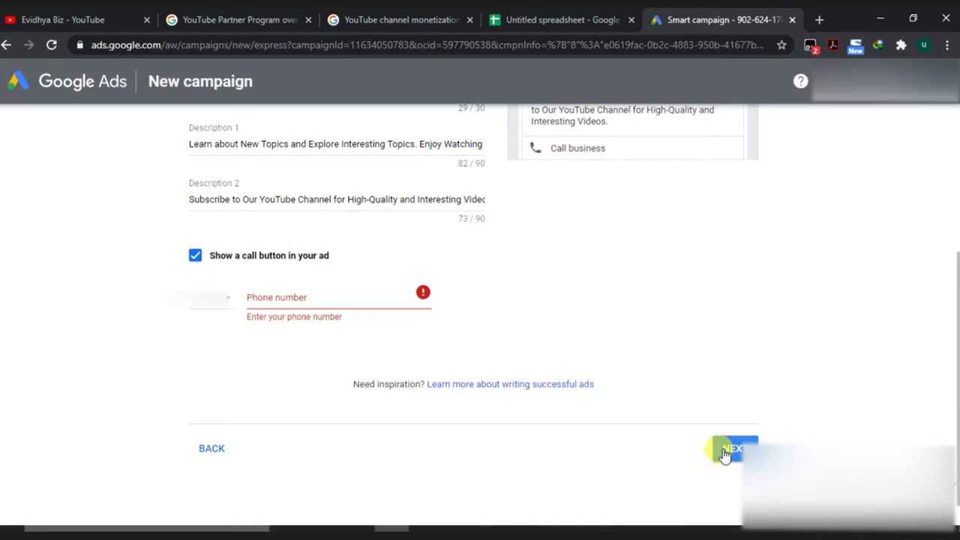
left_click(357, 300)
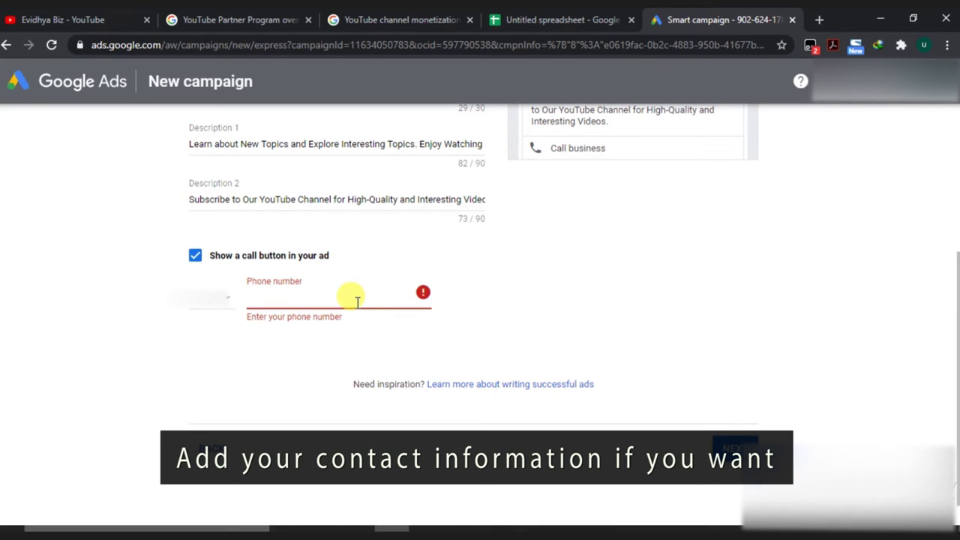
type("1")
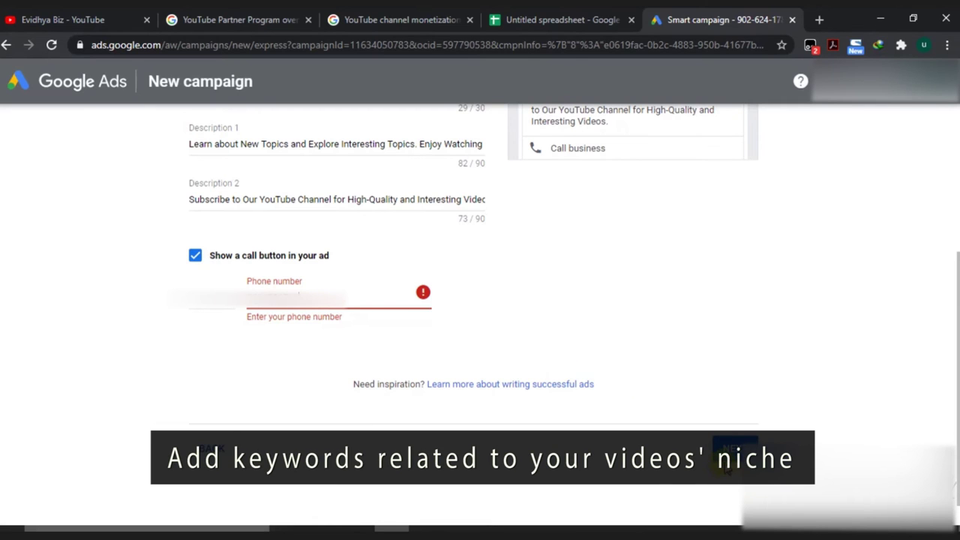
left_click(737, 444)
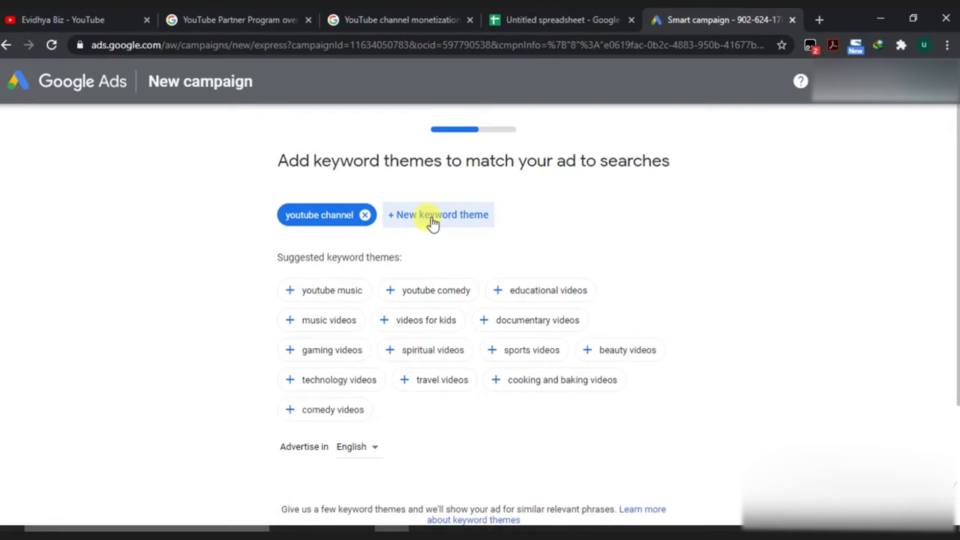
Step: Start a new keyword theme, search for "learning" and clear the entry
left_click(433, 219)
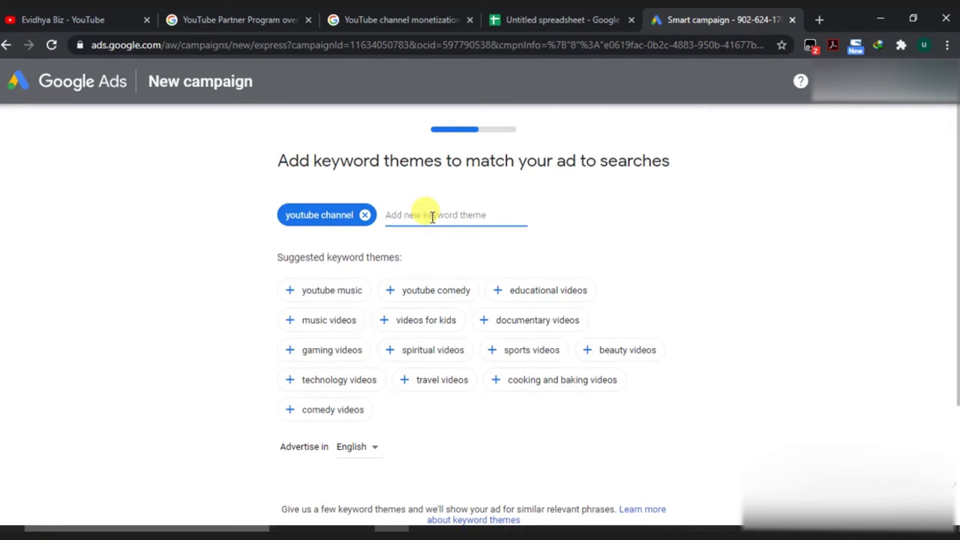
type("(")
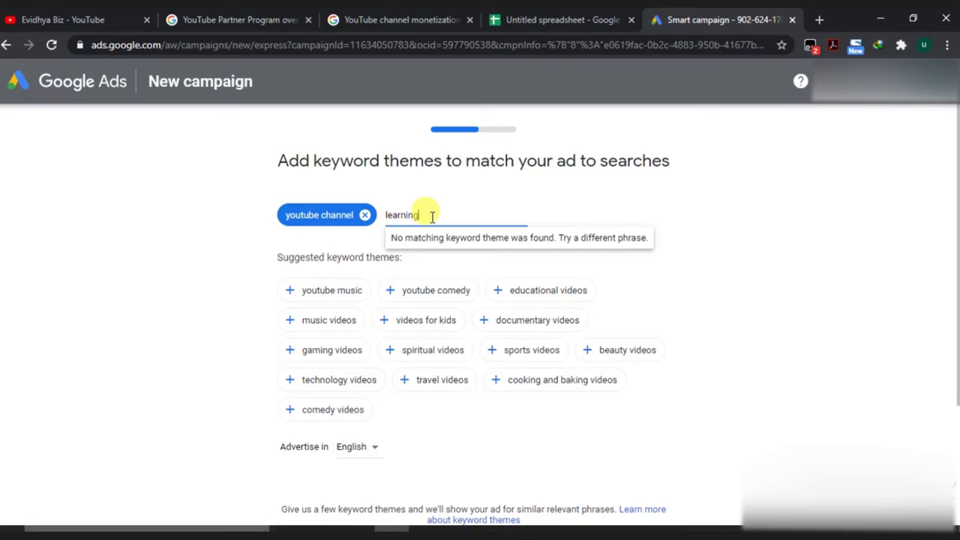
key("BackSpace")
key("BackSpace")
key("BackSpace")
key("BackSpace")
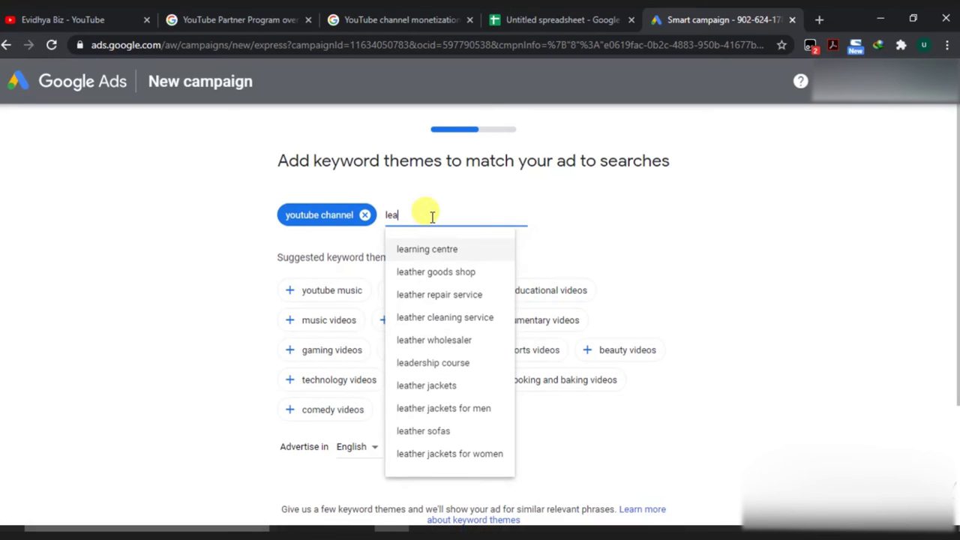
key("BackSpace")
key("BackSpace")
key("BackSpace")
Step: Search the keyword themes for "dig" and add digital marketing
type("didgi")
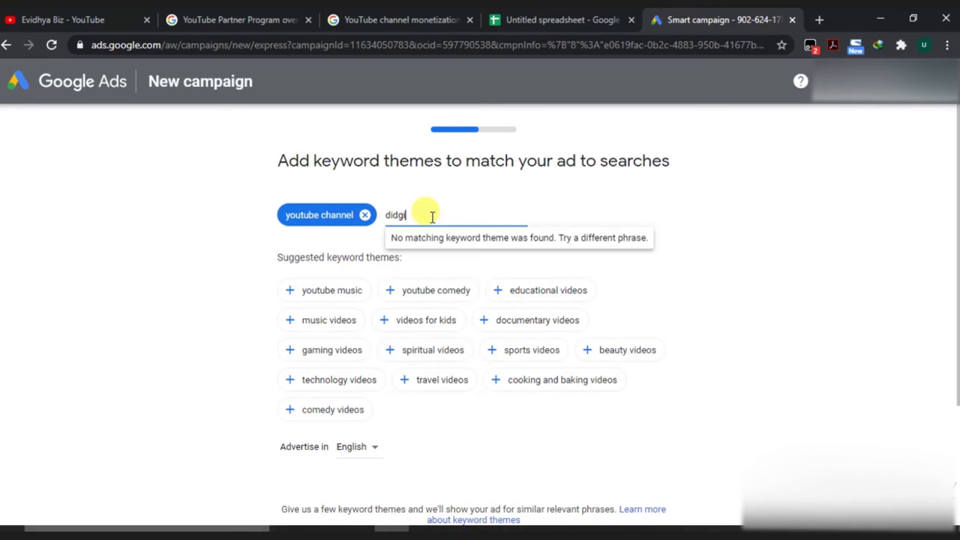
key("BackSpace")
key("BackSpace")
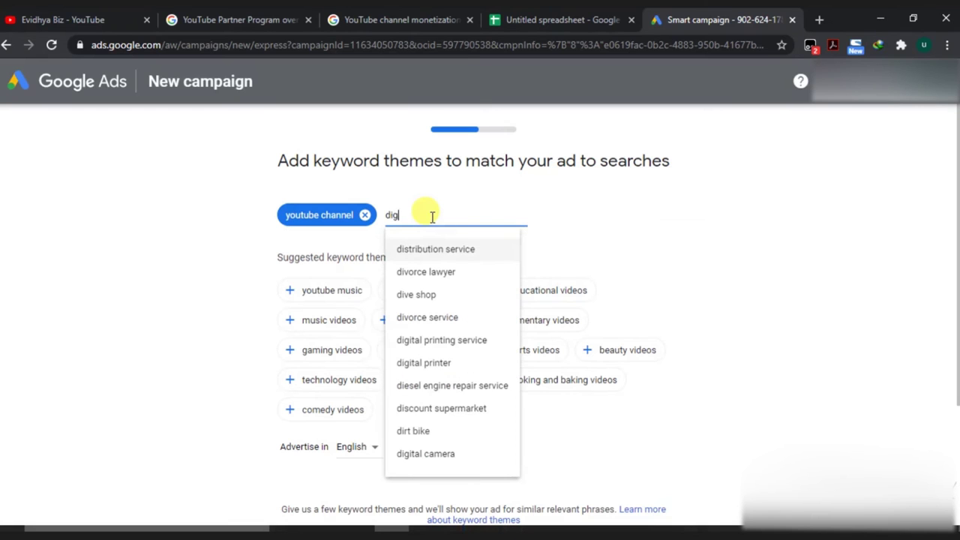
key("BackSpace")
key("BackSpace")
key("BackSpace")
type("digu")
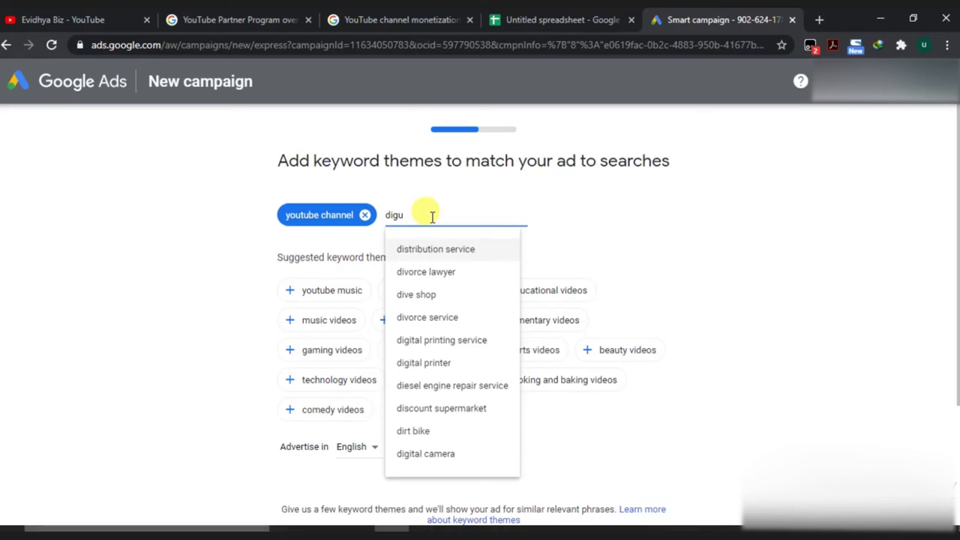
key("BackSpace")
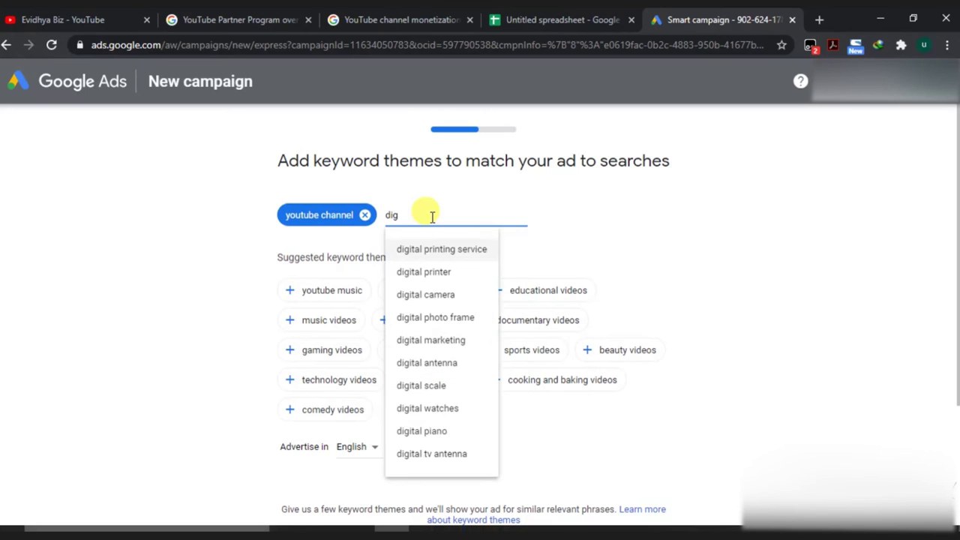
left_click(428, 340)
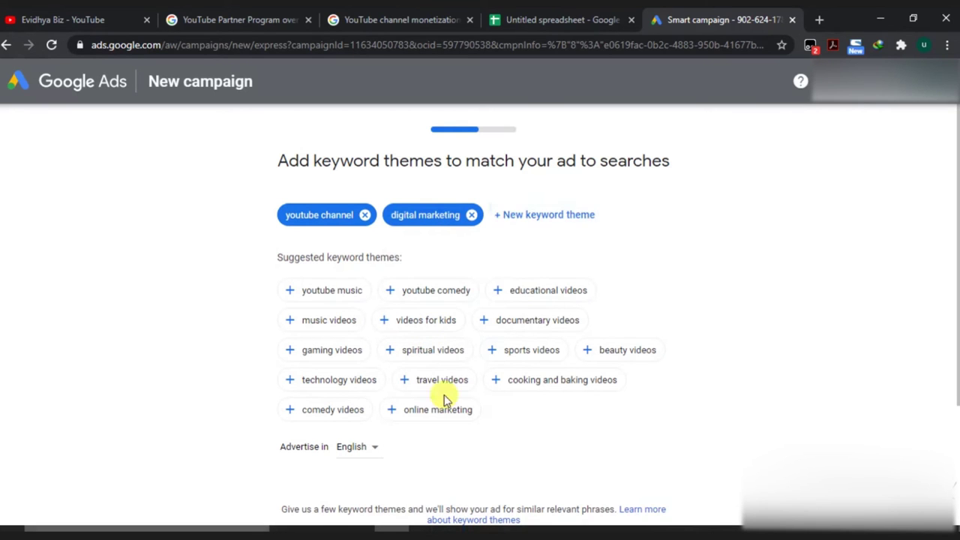
Step: Add the suggested keyword themes online marketing, educational videos and internet marketing, and continue to the ad locations
left_click(402, 414)
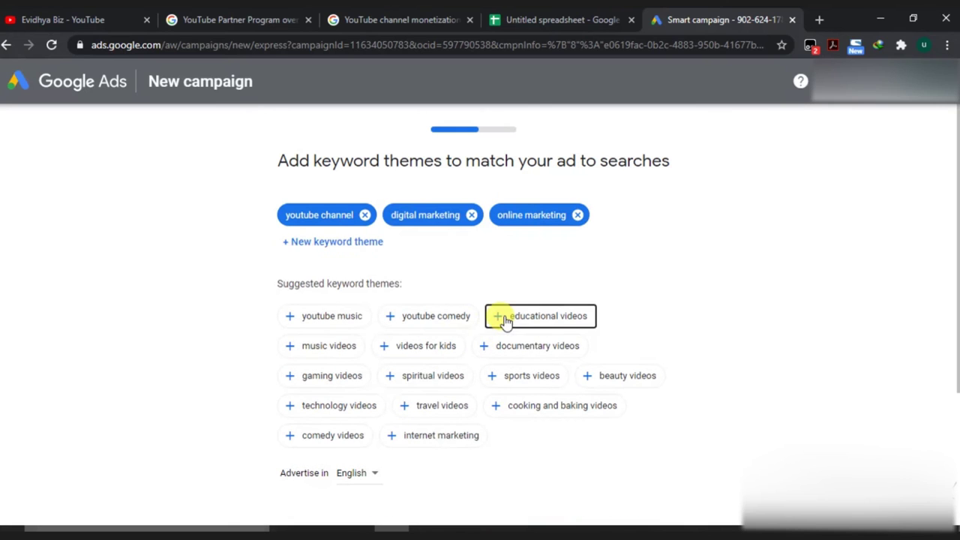
left_click(504, 322)
left_click(480, 441)
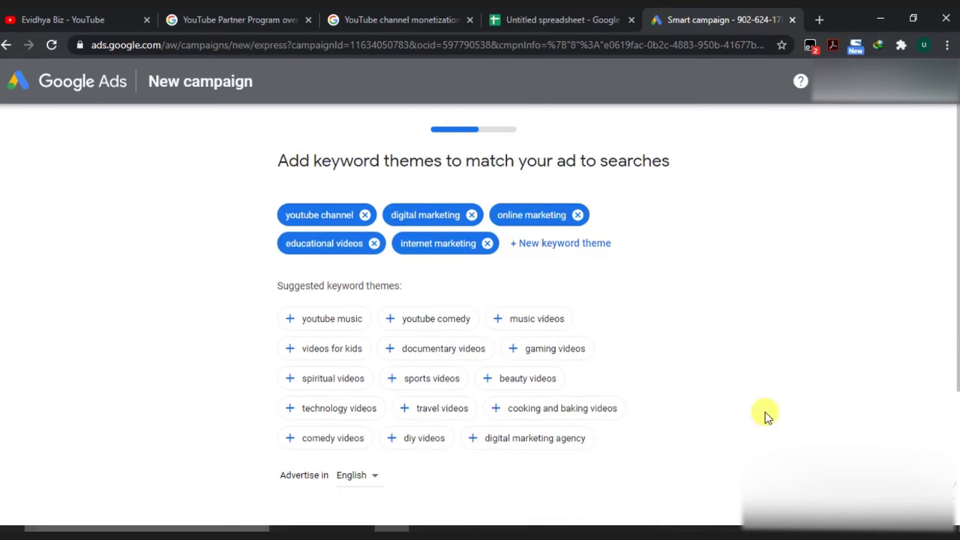
left_click_drag(957, 349, 957, 475)
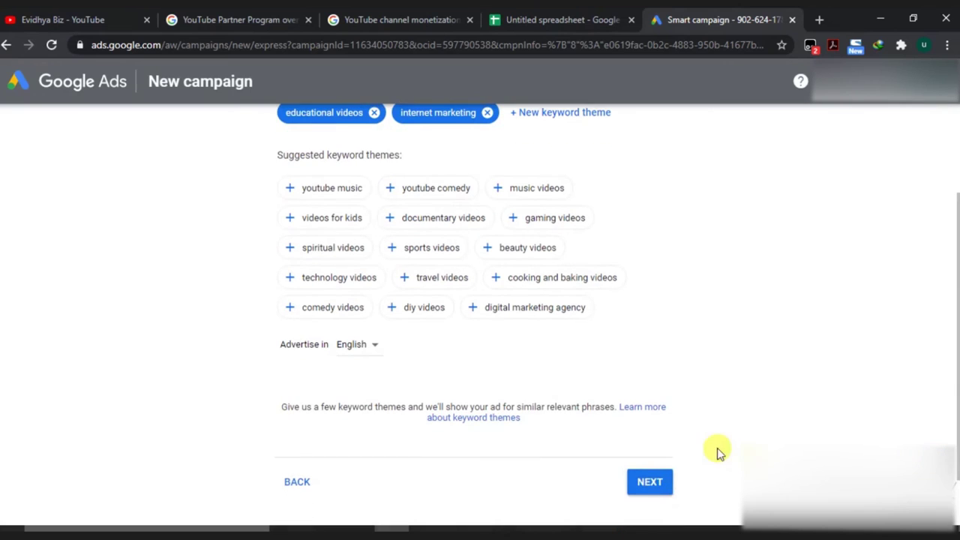
left_click(653, 482)
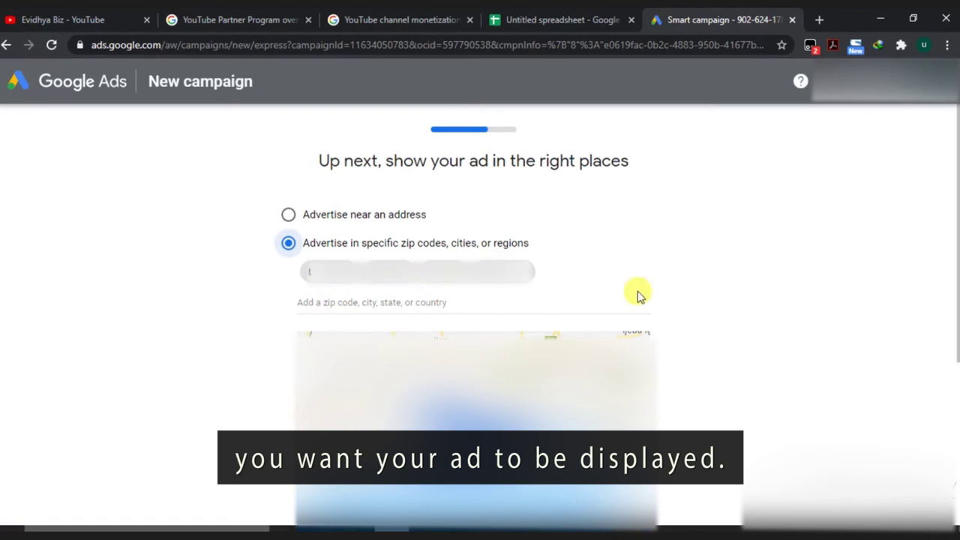
Step: Set the campaign to advertise near an address instead of in specific regions, and continue to the budget
left_click(288, 215)
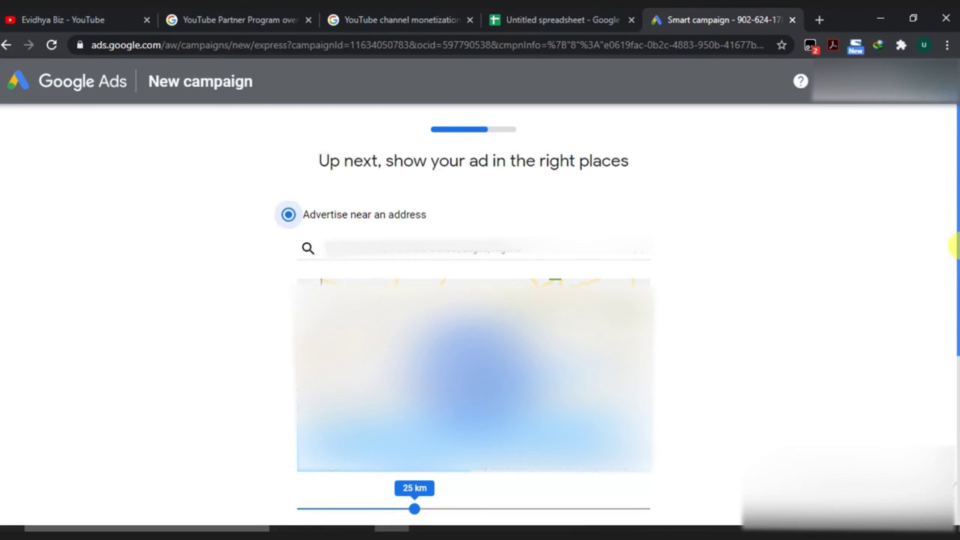
left_click_drag(954, 247, 952, 435)
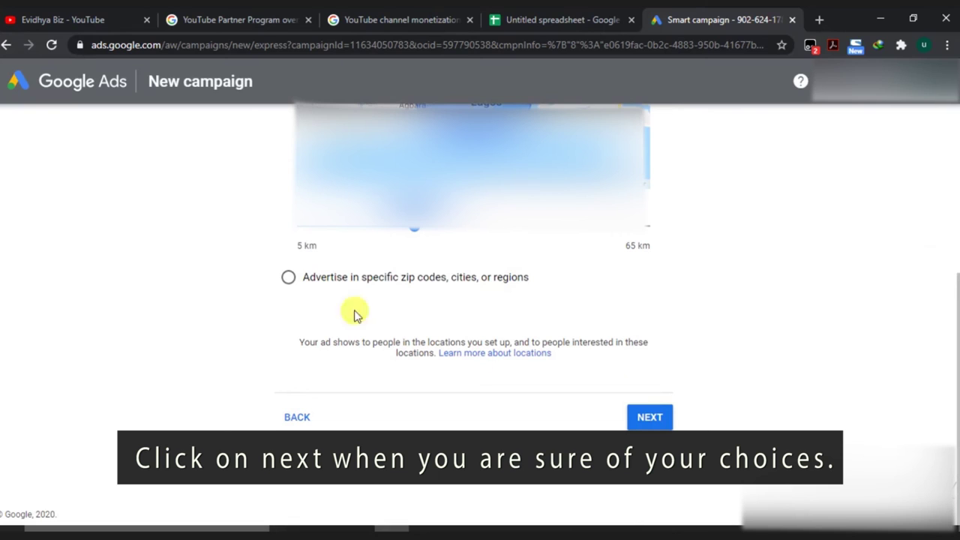
left_click(649, 418)
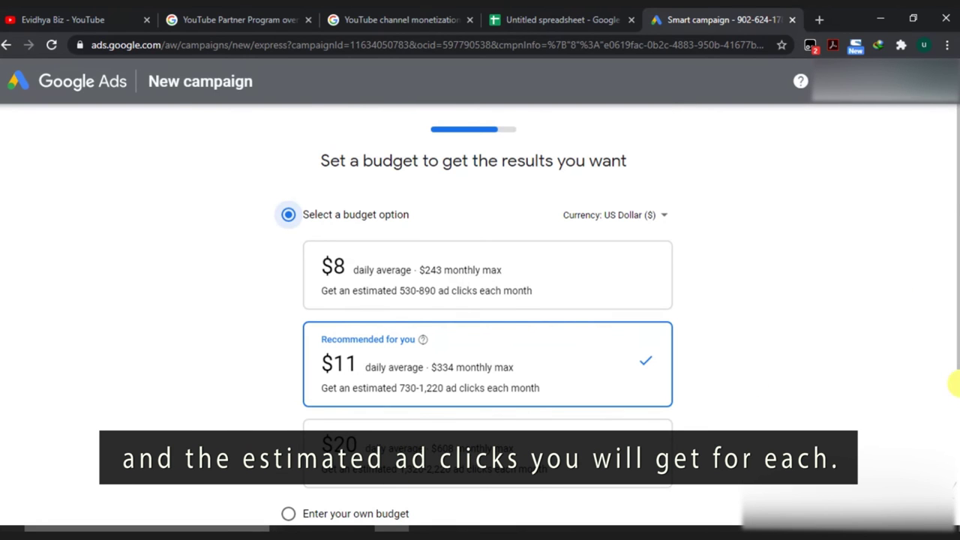
Step: View the custom budget option, return to the preset budgets with the recommended $11 daily average, and continue to the campaign review
scroll(953, 384, "down", 2)
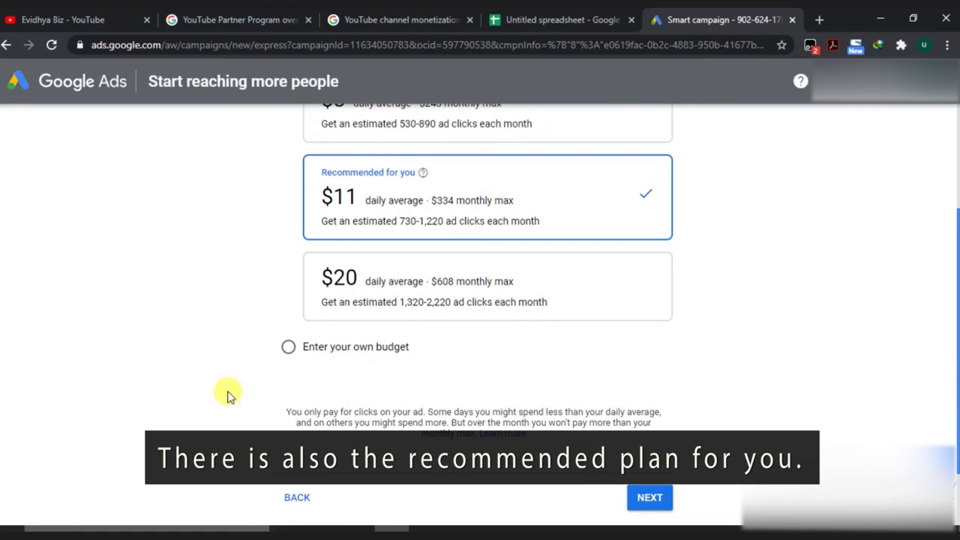
left_click(290, 347)
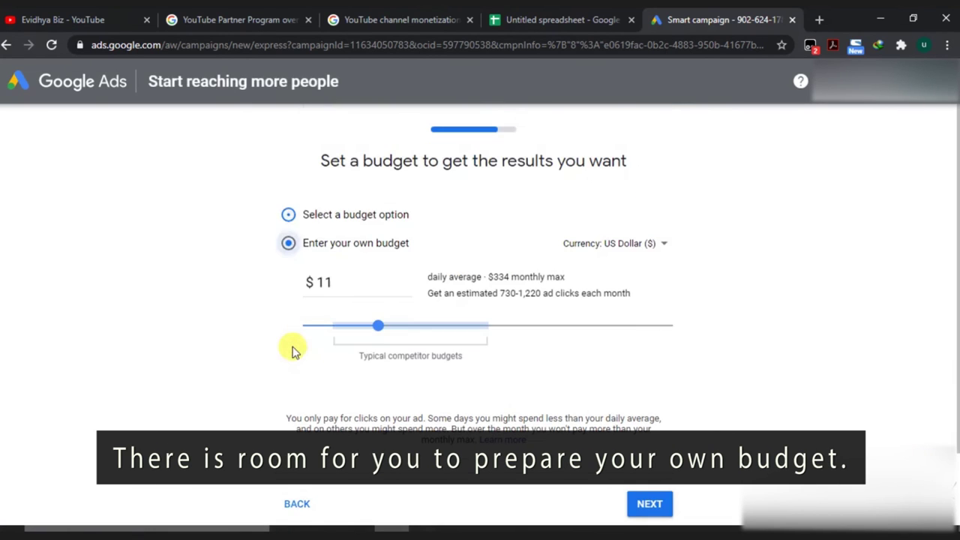
left_click(289, 217)
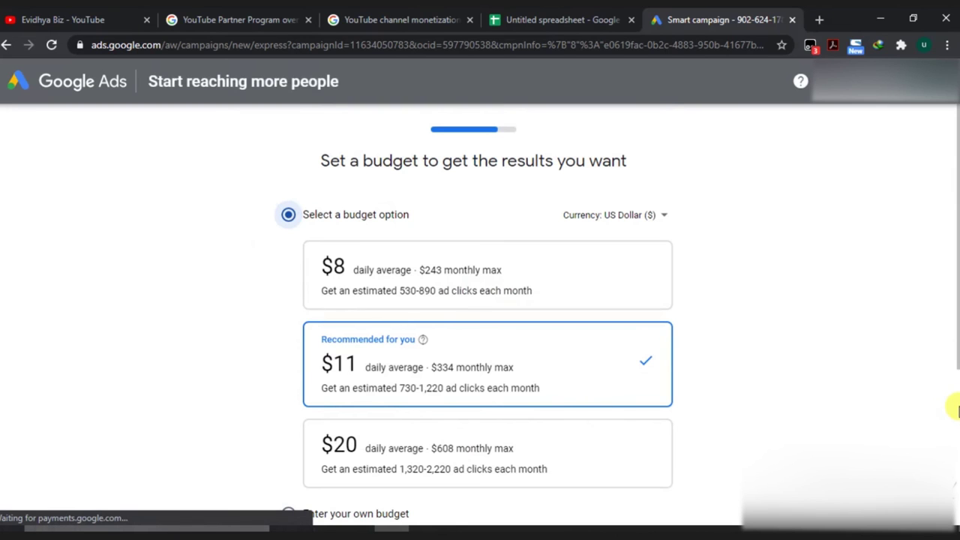
scroll(955, 406, "down", 3)
left_click(650, 489)
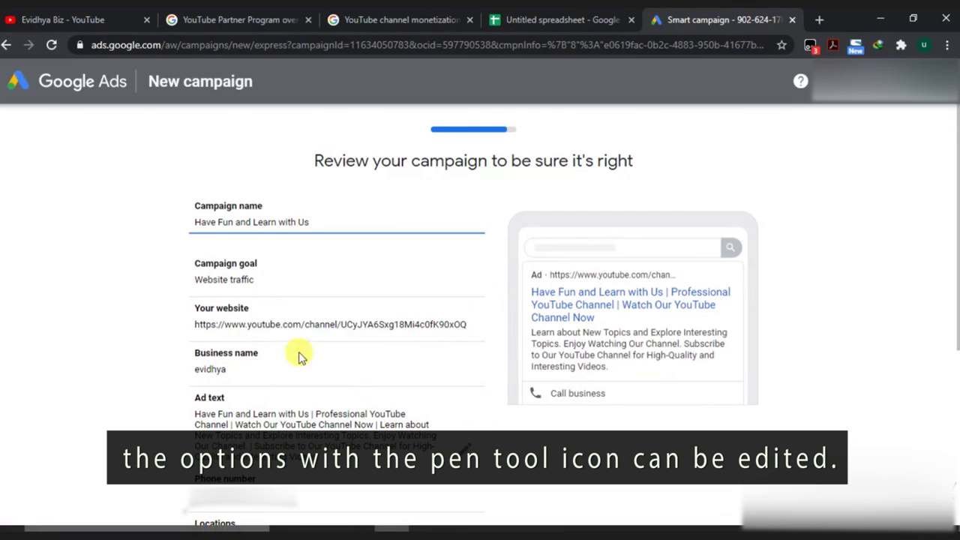
left_click(200, 369)
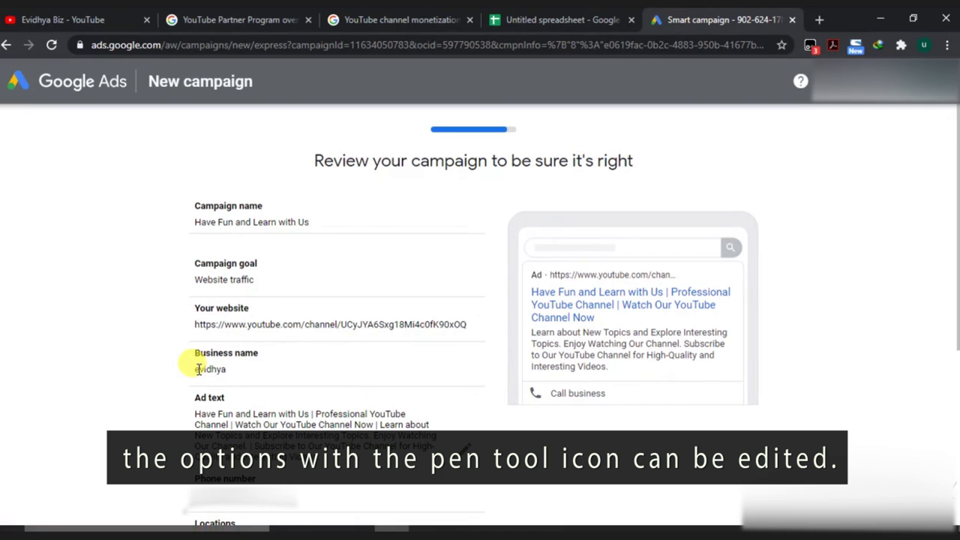
double_click(201, 369)
left_click(200, 369)
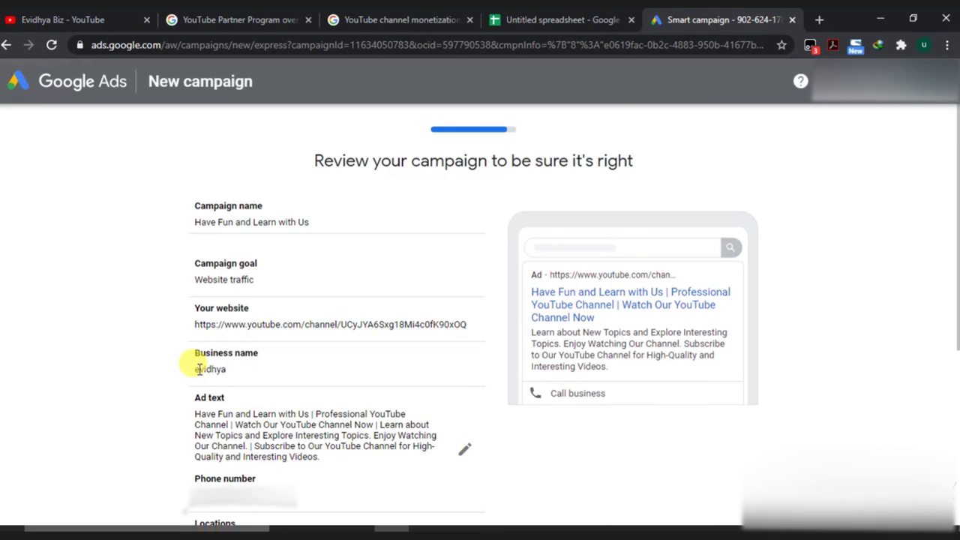
left_click_drag(195, 368, 214, 369)
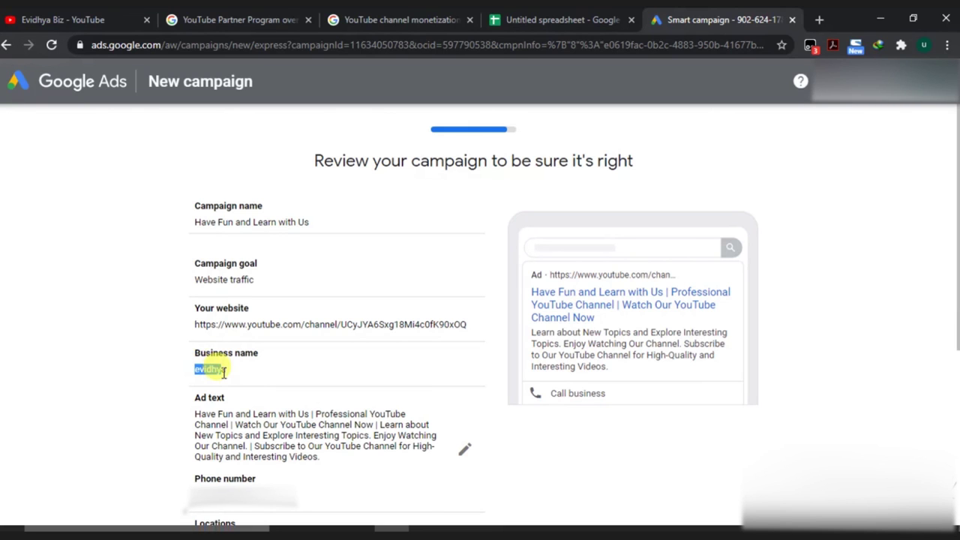
left_click(214, 369)
left_click_drag(213, 368, 183, 368)
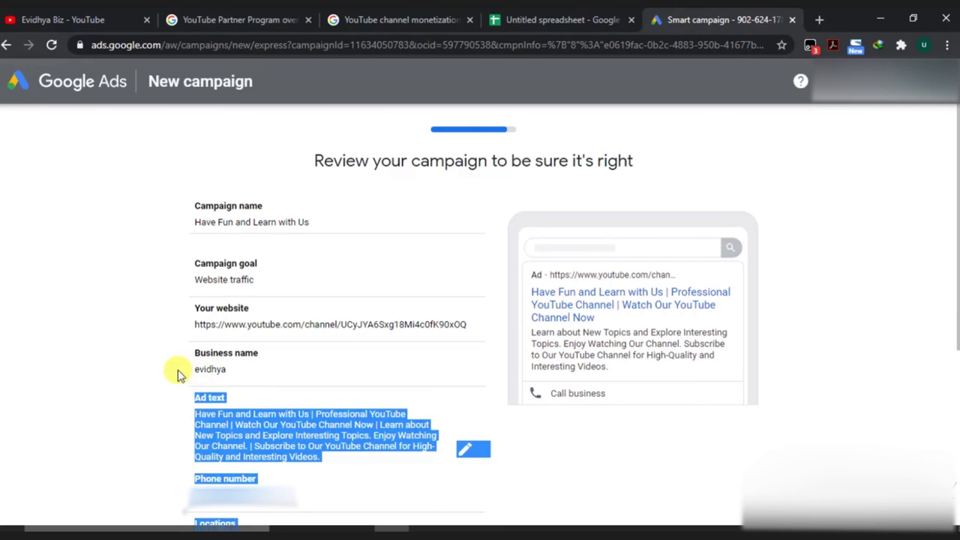
left_click(221, 369)
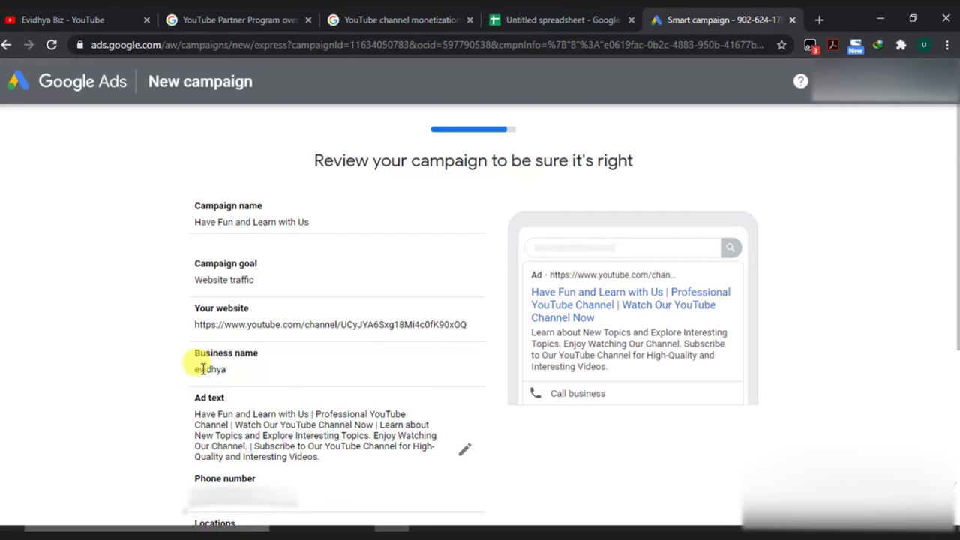
left_click_drag(203, 368, 242, 373)
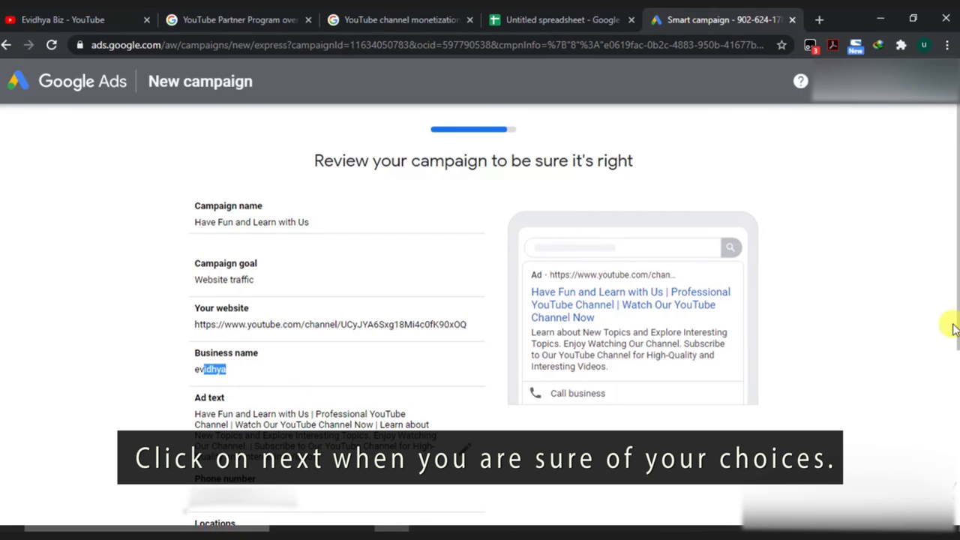
Step: Accept the reviewed campaign settings and look through the payment information form down to the payment method section
left_click_drag(953, 326, 954, 427)
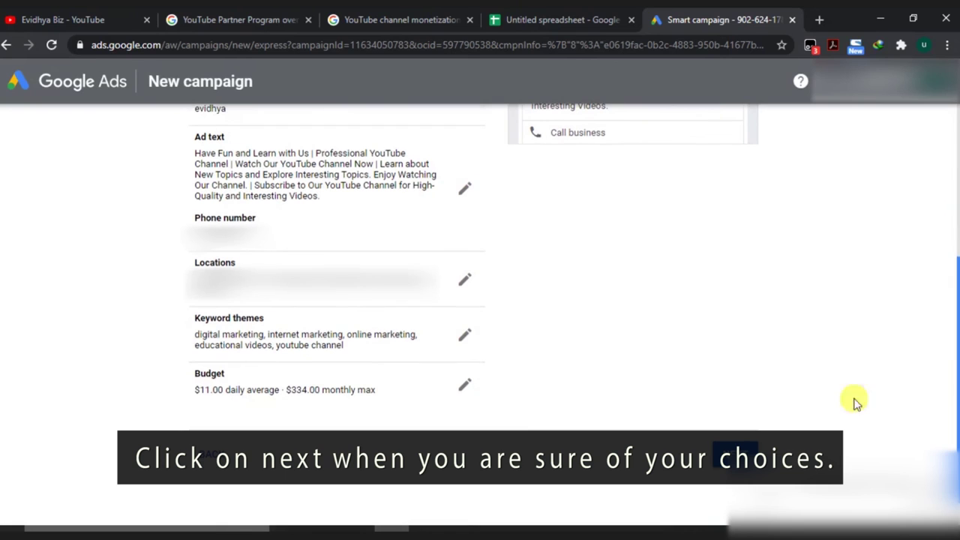
left_click(735, 454)
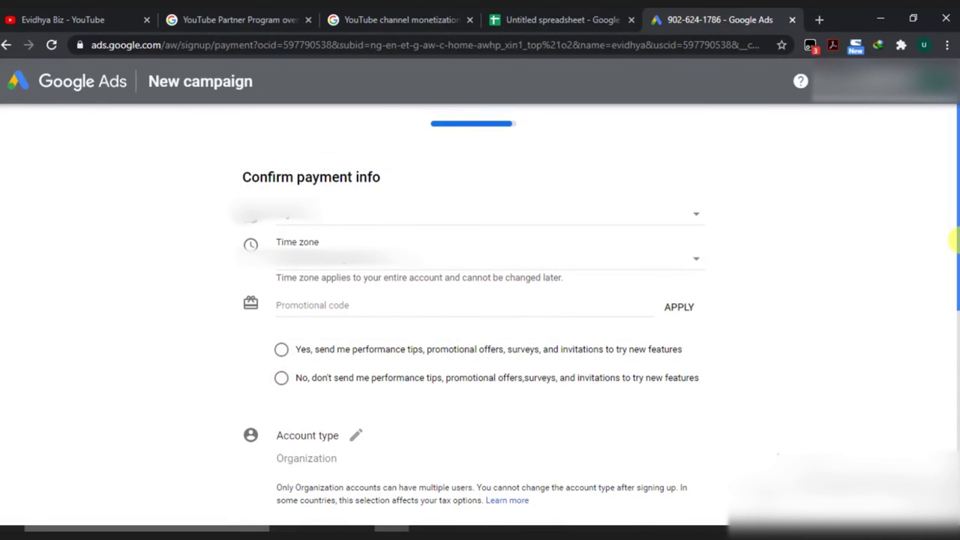
left_click_drag(957, 240, 952, 201)
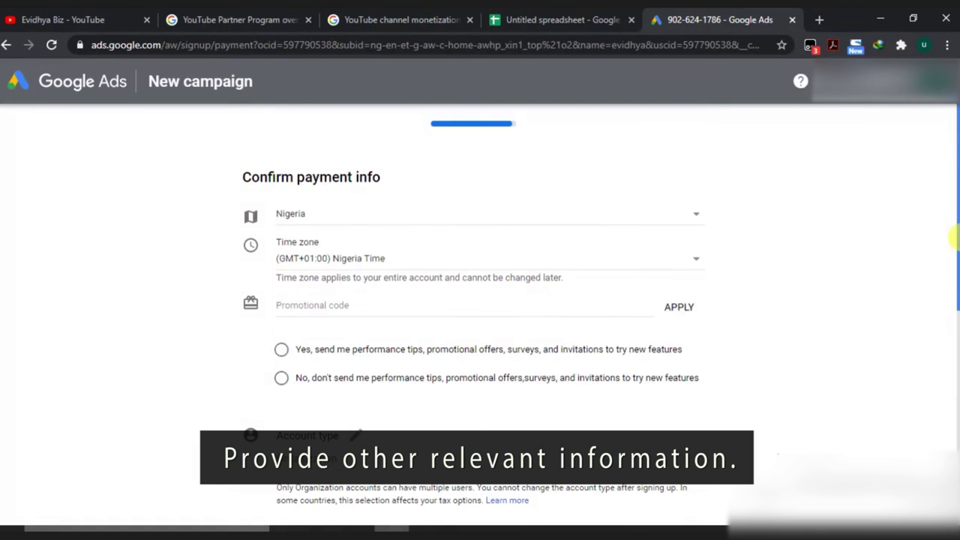
left_click_drag(954, 238, 954, 465)
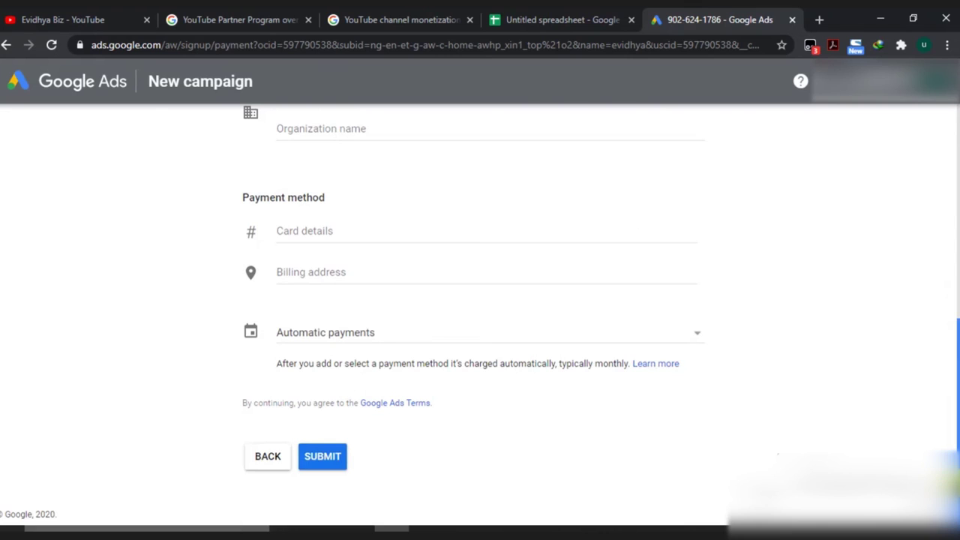